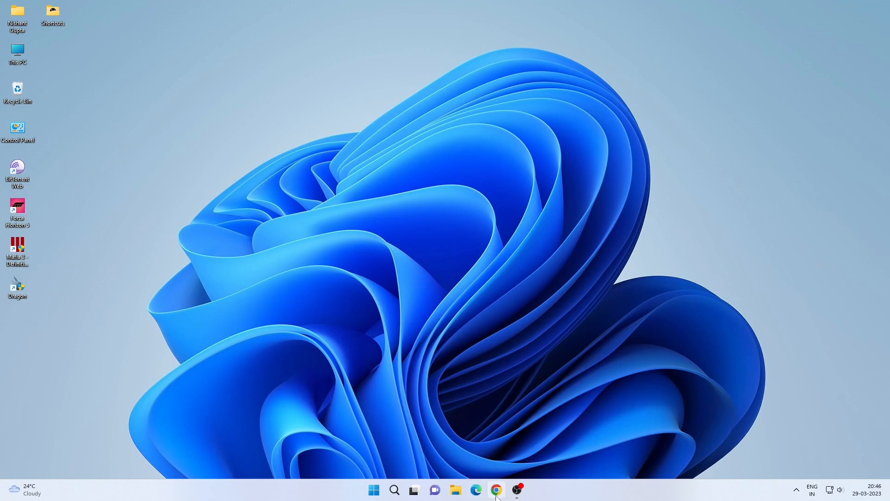
- Open the browser and search Google for "xampp download"
click(496, 489)
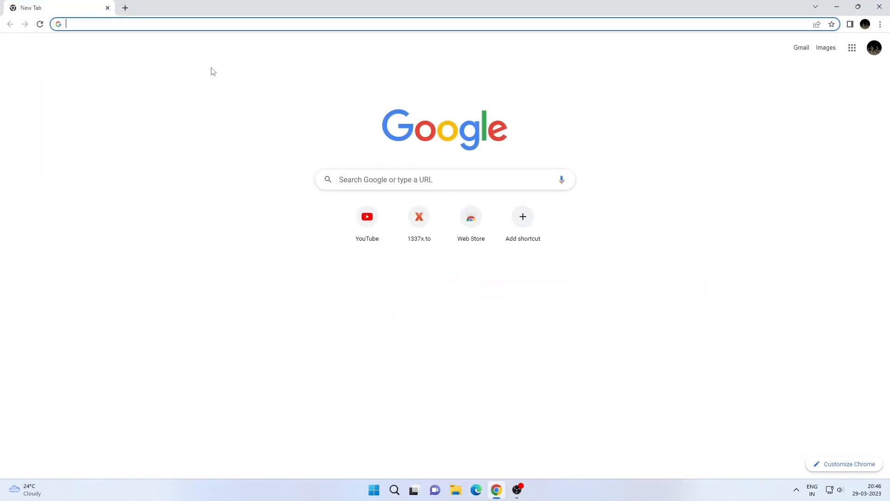
text(x)
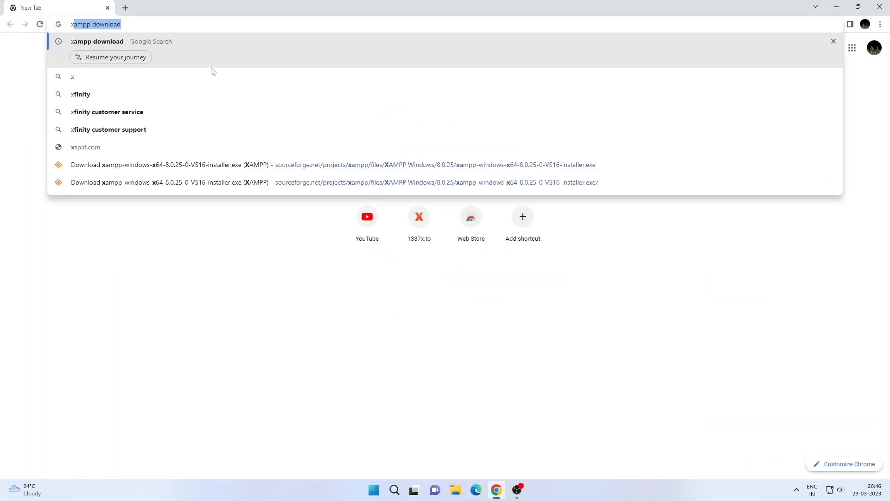
text(a)
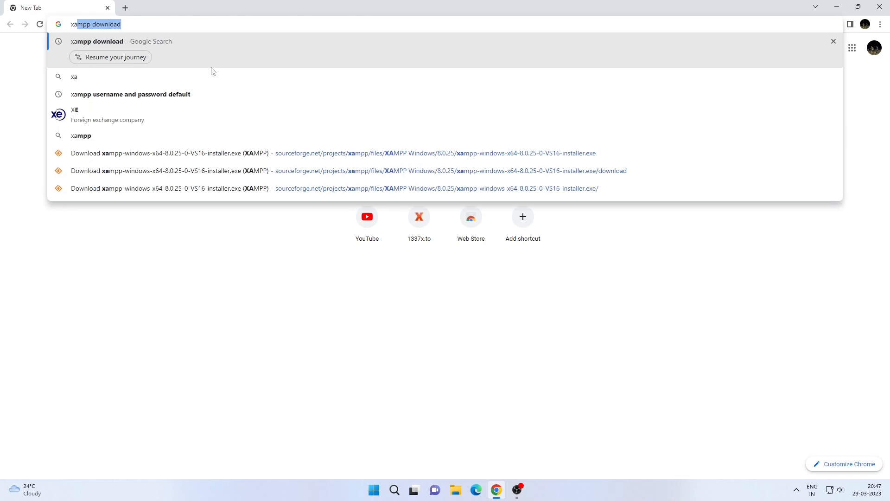
text(mpp )
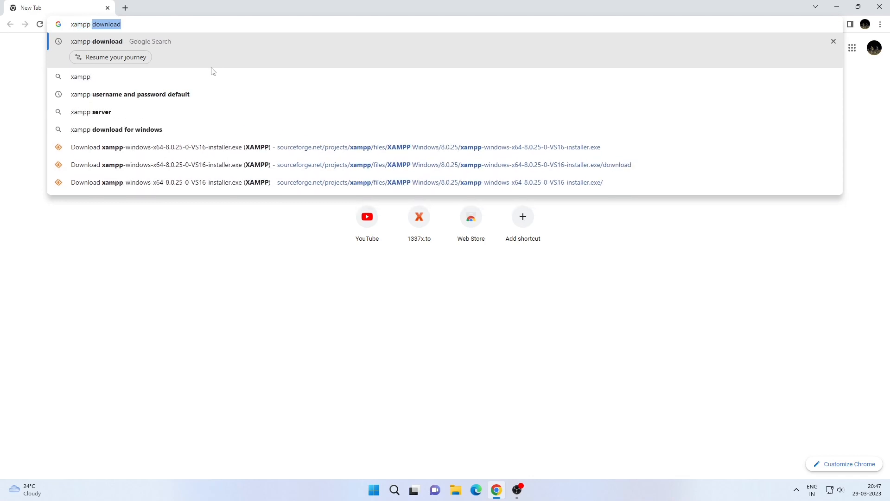
text(downlo)
key(Return)
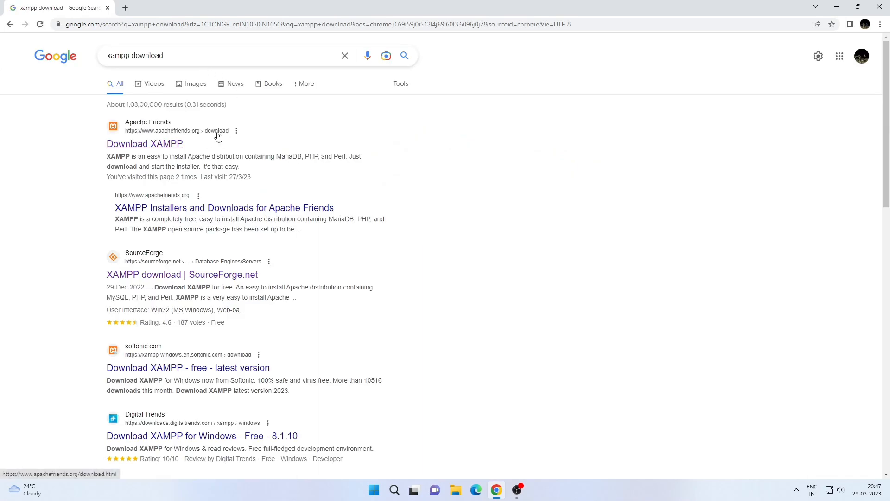
- Download the XAMPP for Windows 8.0.25 (64 bit) installer from the Apache Friends download page
click(132, 145)
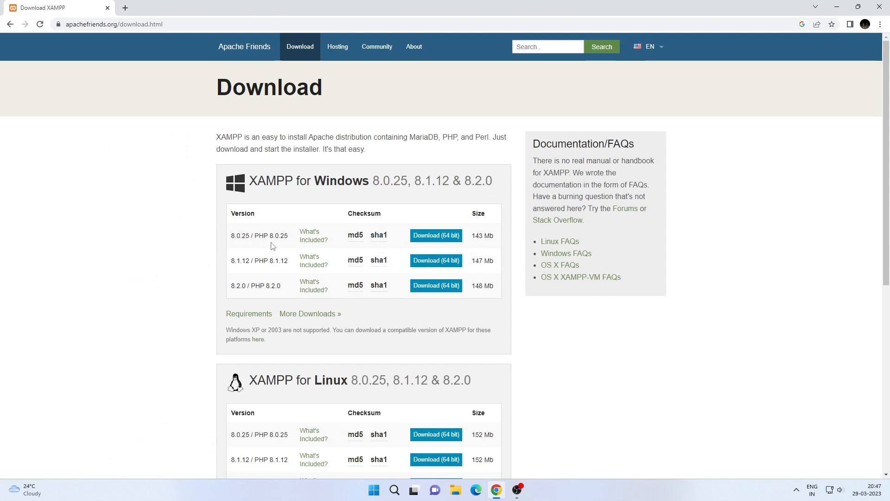
click(442, 237)
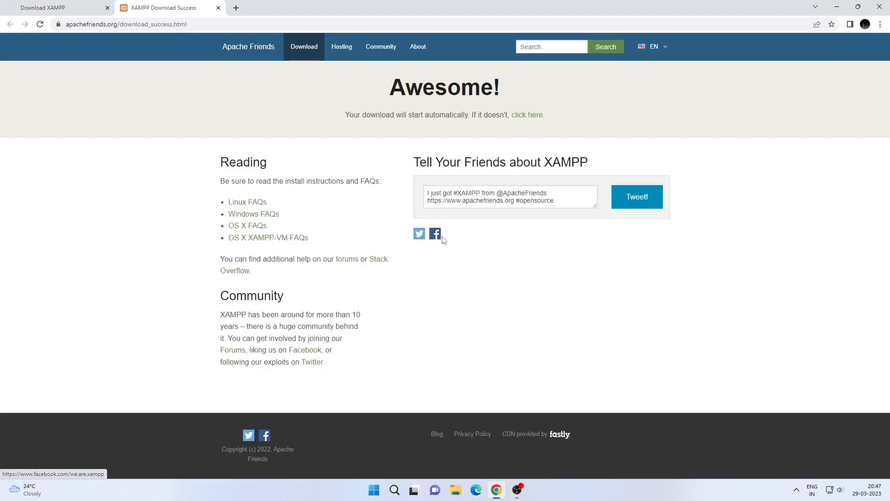
click(86, 14)
click(218, 8)
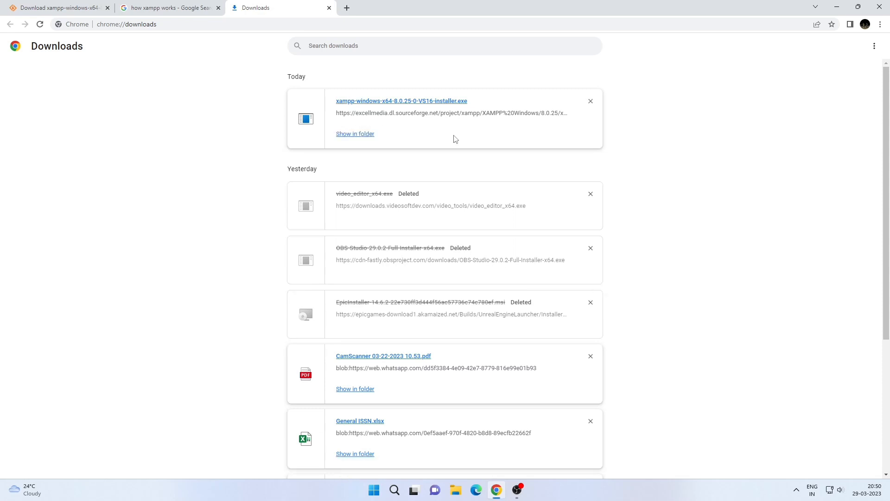
- Launch the downloaded XAMPP installer, acknowledge the UAC warning, and advance past the setup wizard's welcome page
click(444, 101)
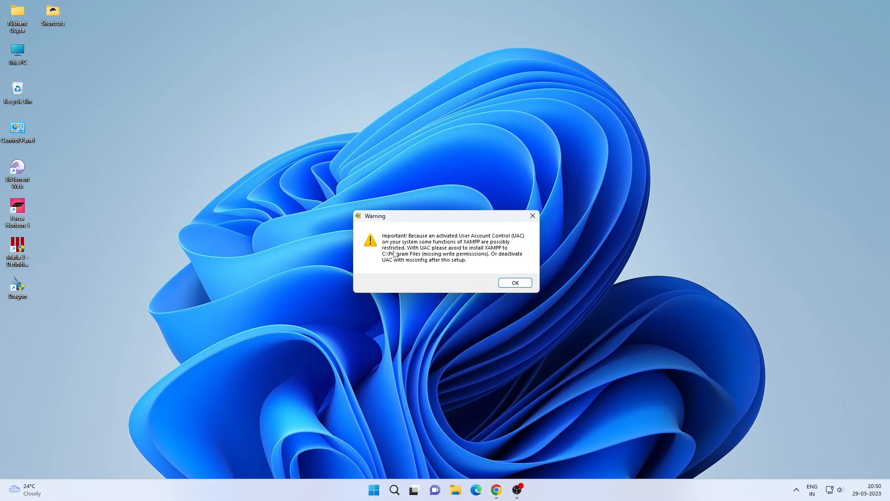
click(529, 284)
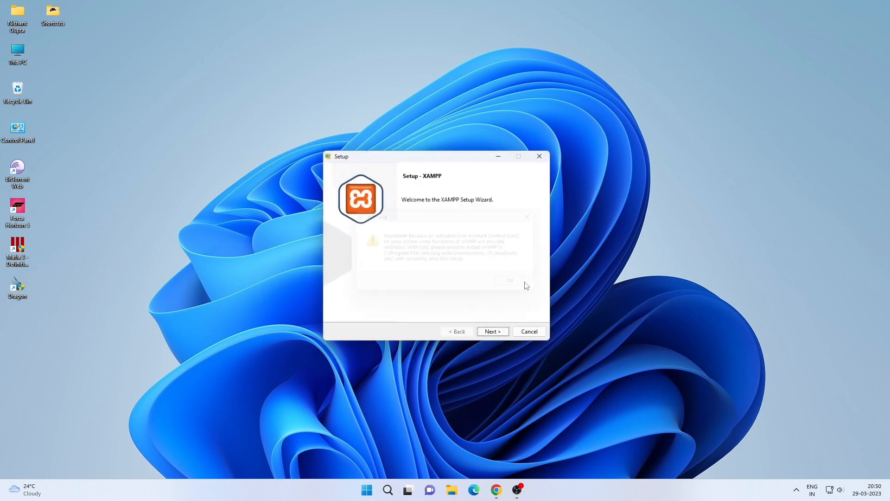
click(499, 338)
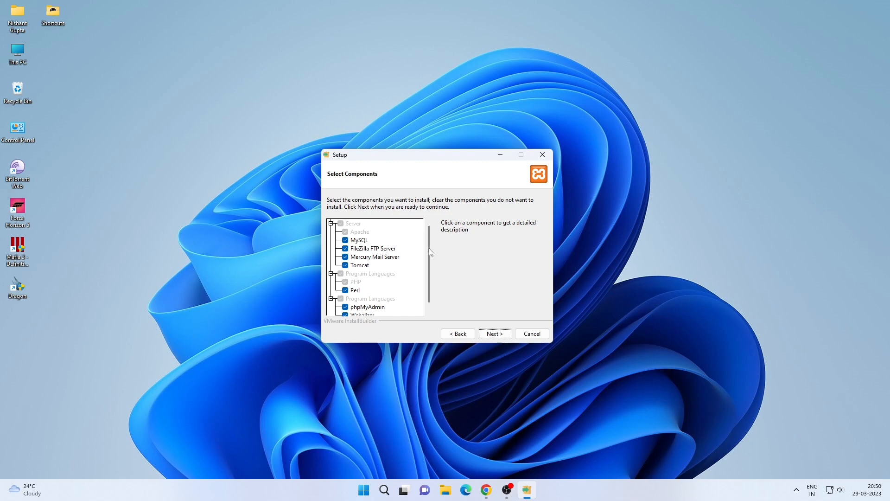
- Keep all components and the C:\xampp installation folder, and proceed through the wizard to install XAMPP
mouse_move(430, 252)
mouse_down()
mouse_move(431, 268)
mouse_move(430, 253)
mouse_up()
scroll(427, 251, down, 1)
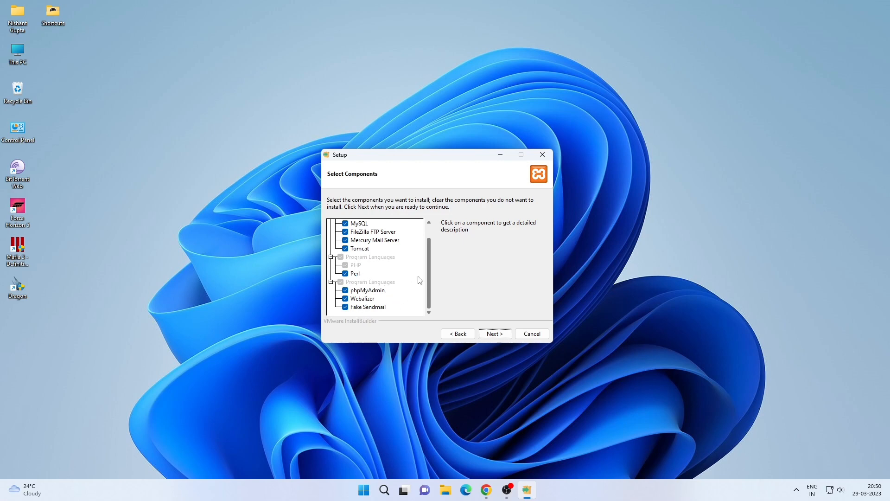
click(495, 333)
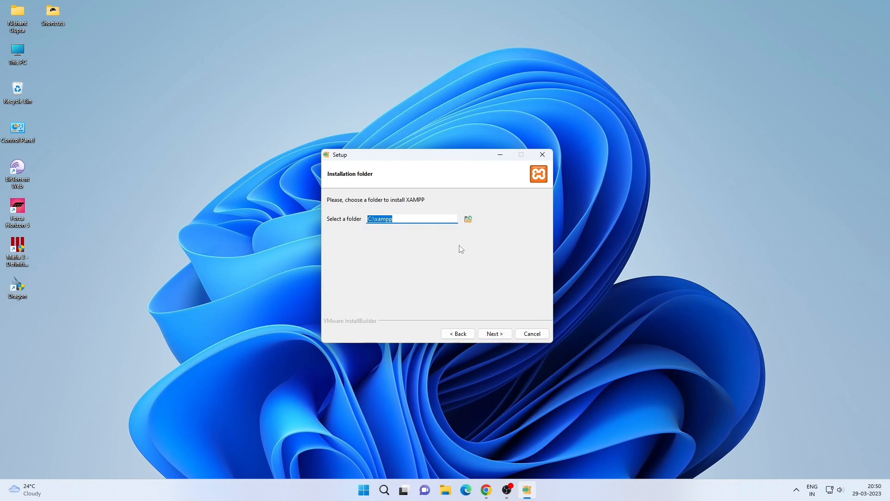
click(493, 336)
click(493, 337)
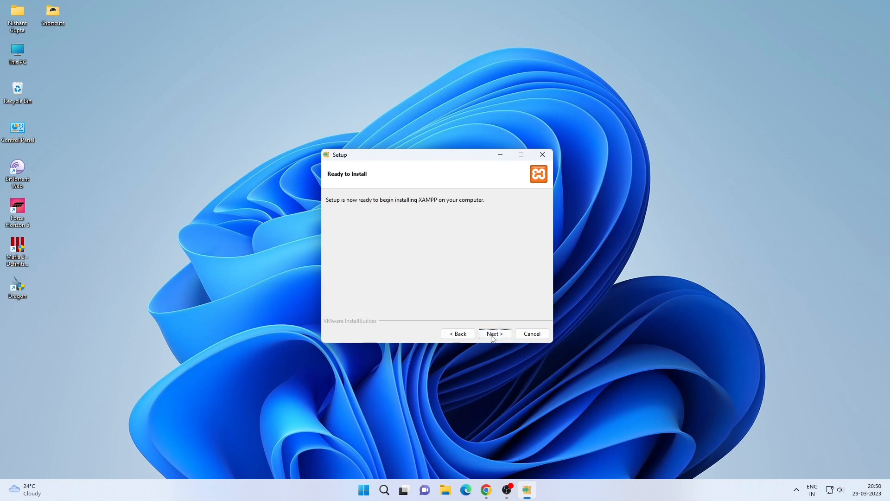
click(493, 336)
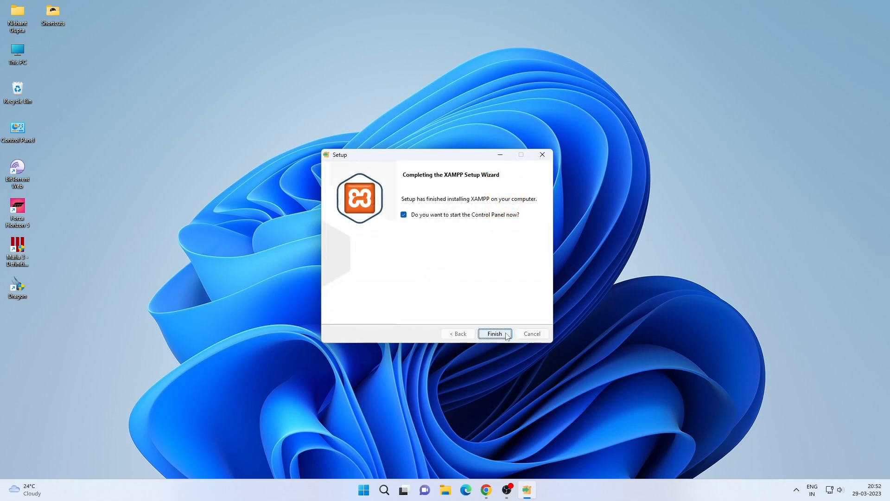
- Finish setup to open the XAMPP Control Panel, start Apache and MySQL, and allow MySQL through the firewall
click(507, 335)
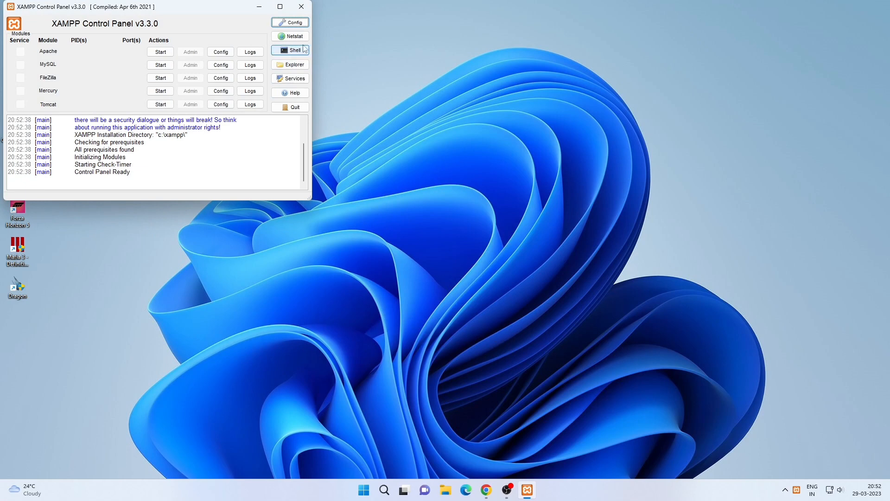
click(160, 52)
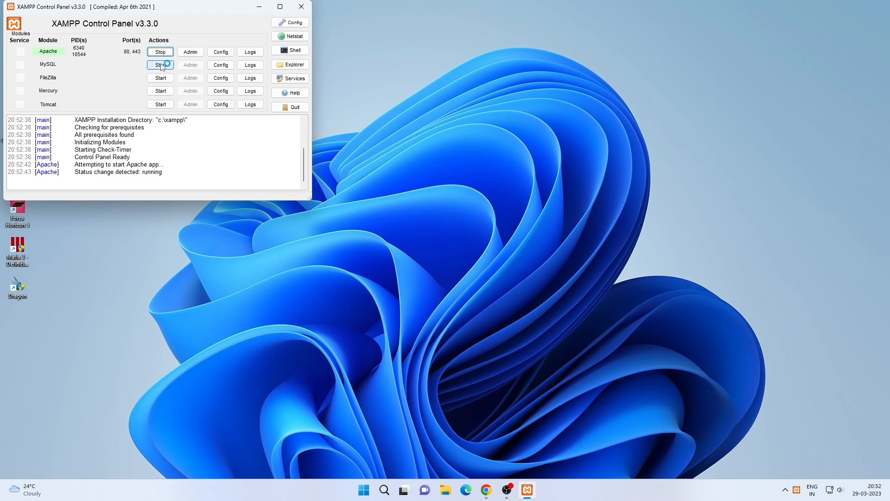
click(160, 66)
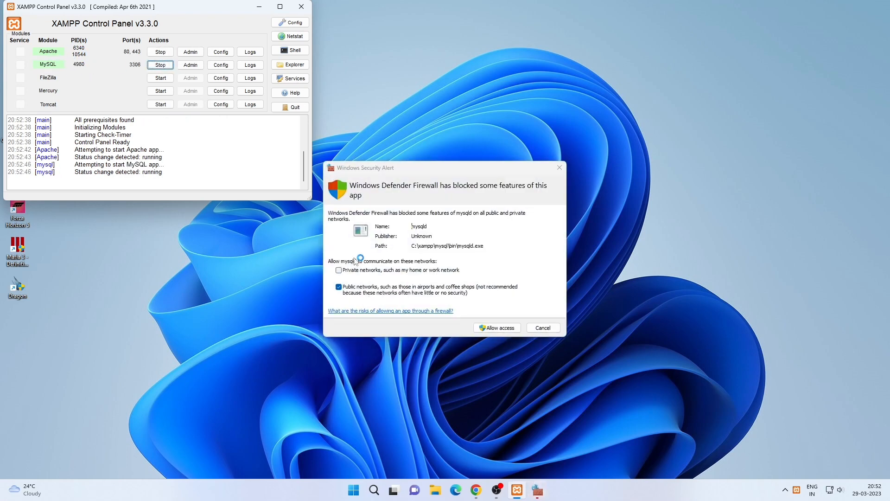
click(497, 327)
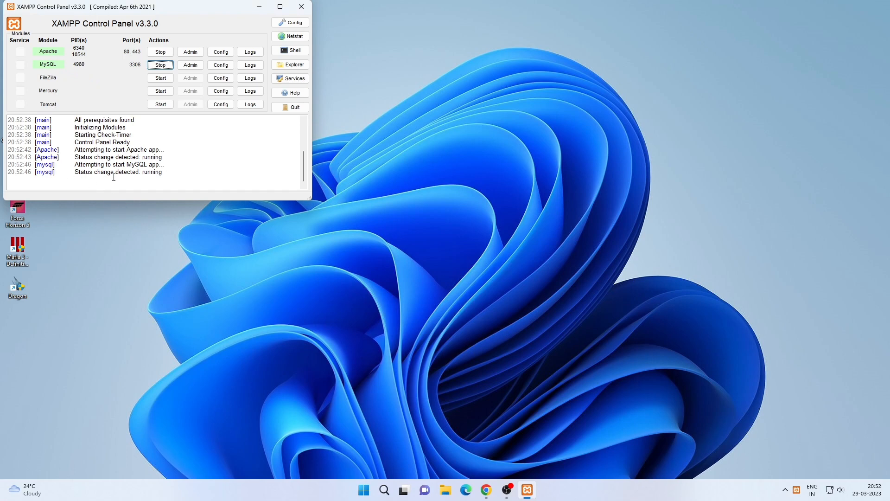
- Open the MySQL module's mysql_error.log to review it, then close the log
click(250, 65)
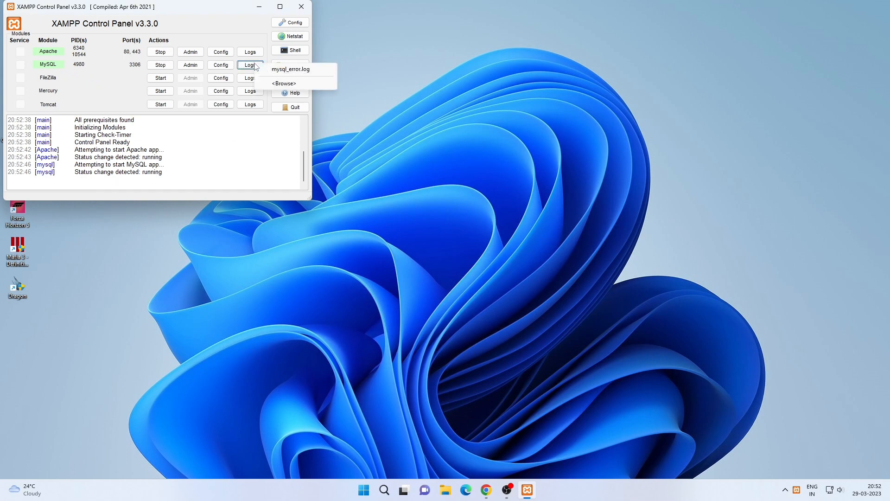
click(276, 71)
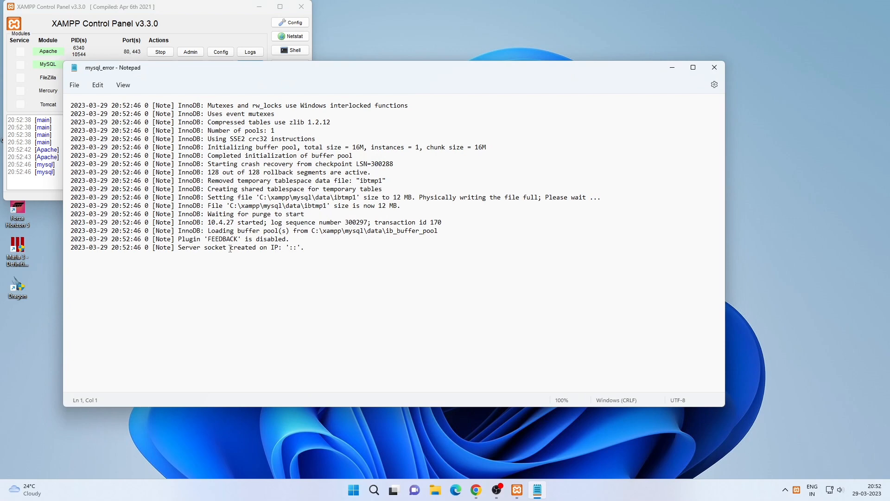
click(714, 68)
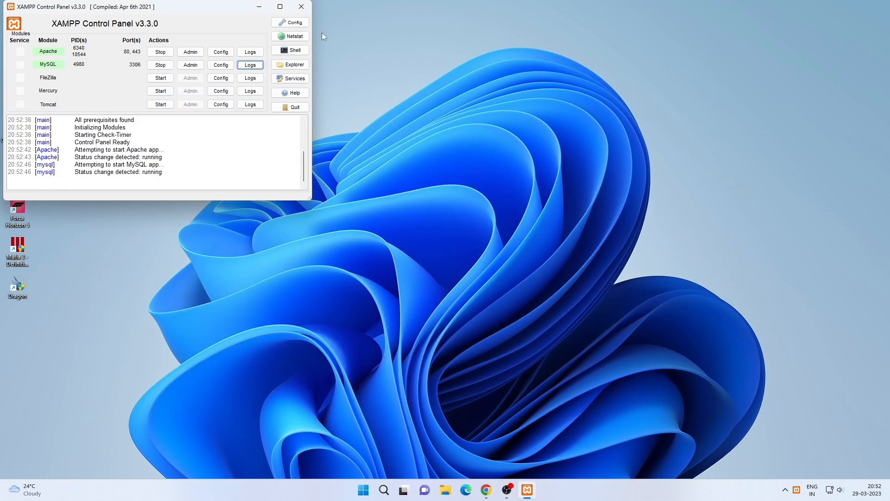
- Restart the Apache and MySQL modules in the maximized XAMPP Control Panel
click(259, 7)
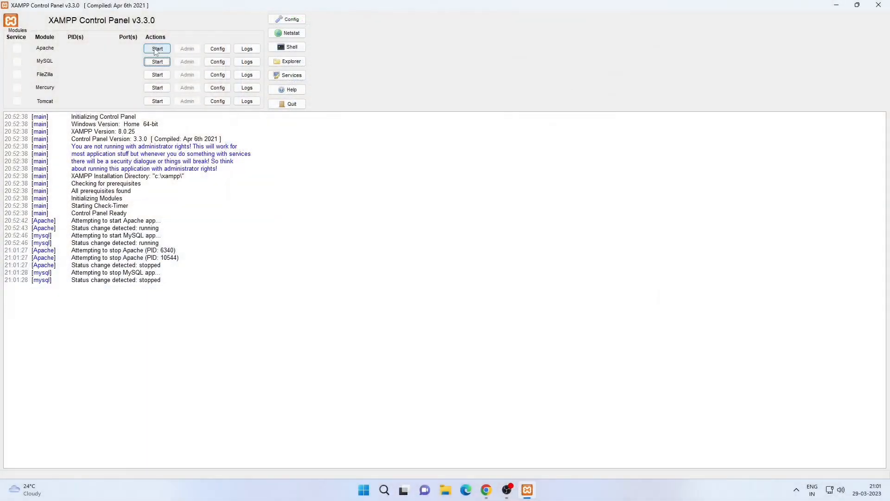
click(157, 49)
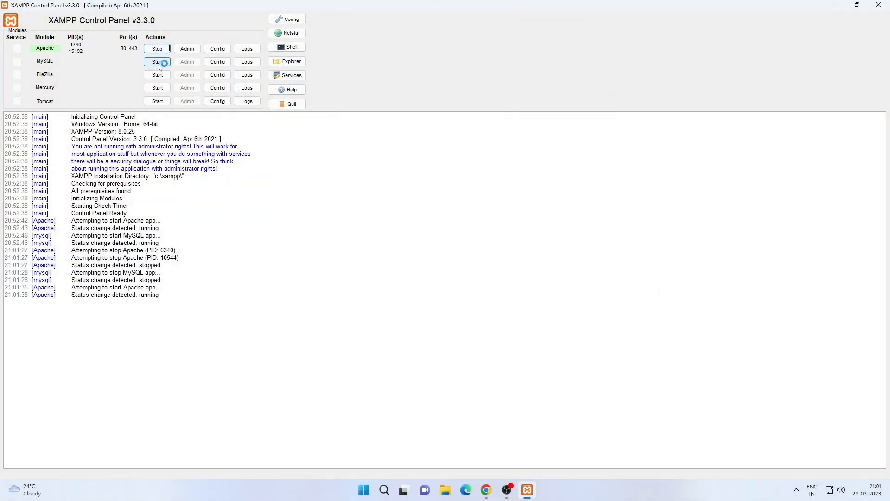
click(158, 61)
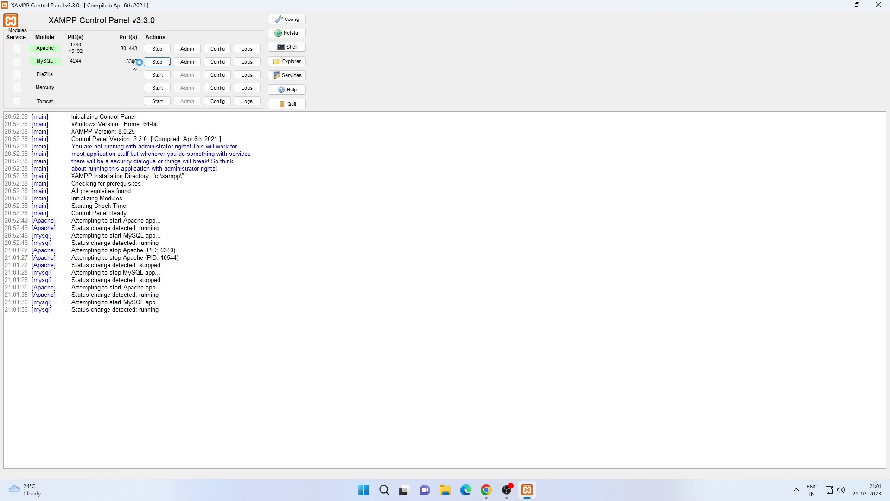
- Open the C:\xampp\mysql\data folder in File Explorer and select all of its contents
click(835, 7)
double_click(21, 91)
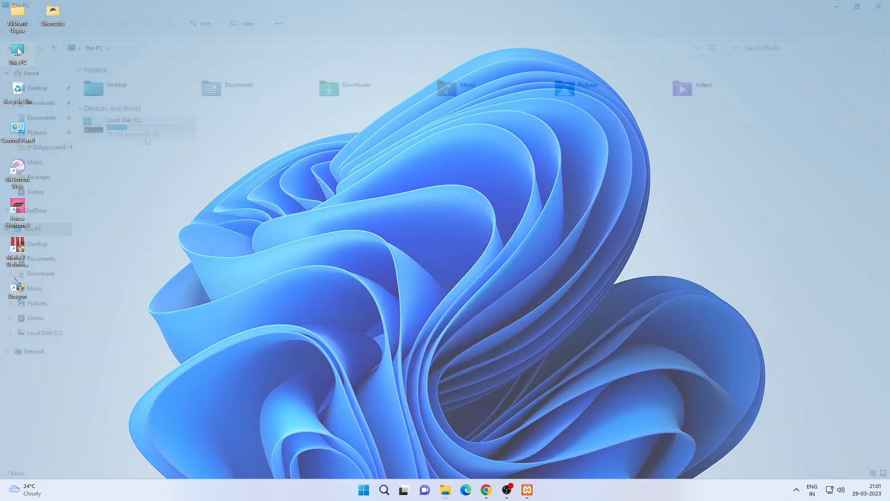
double_click(143, 134)
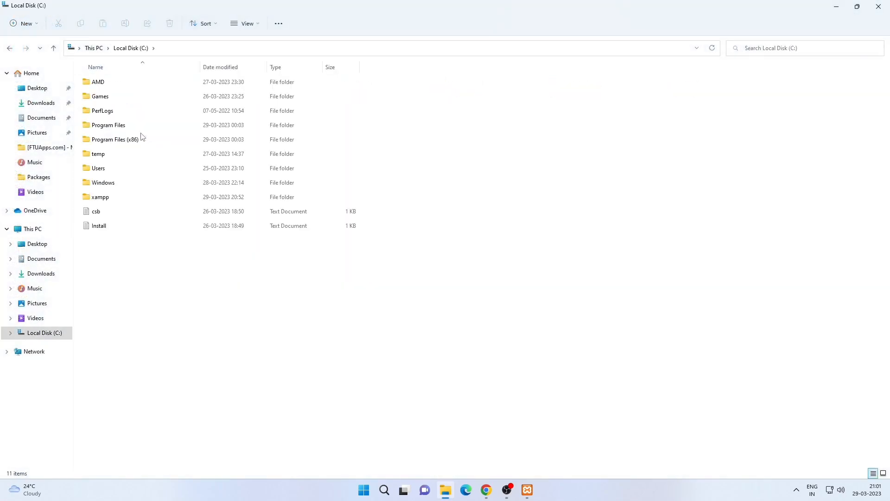
click(116, 200)
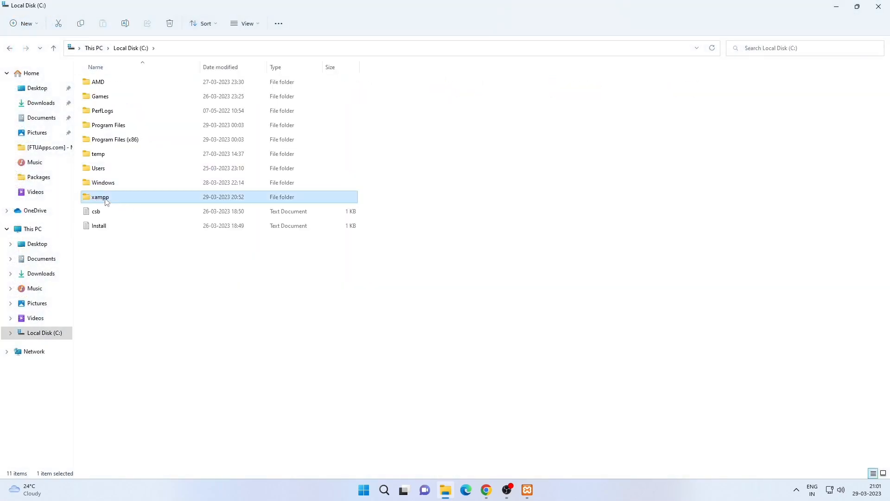
double_click(106, 200)
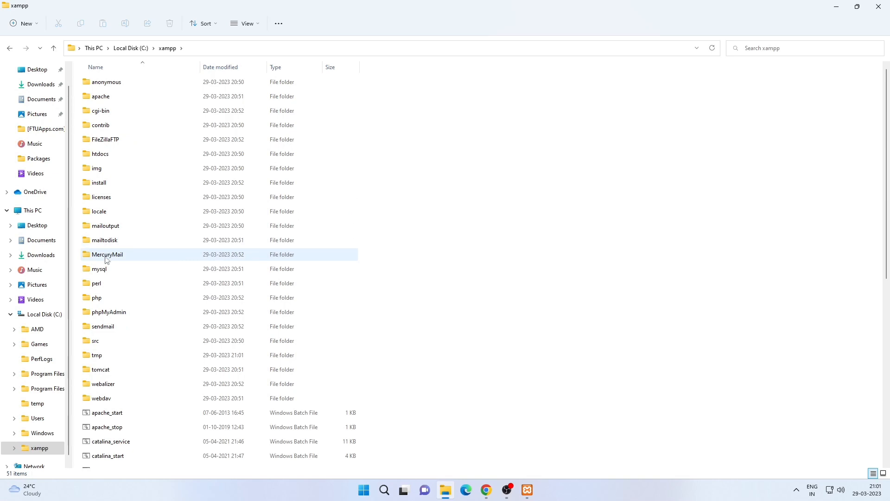
click(104, 273)
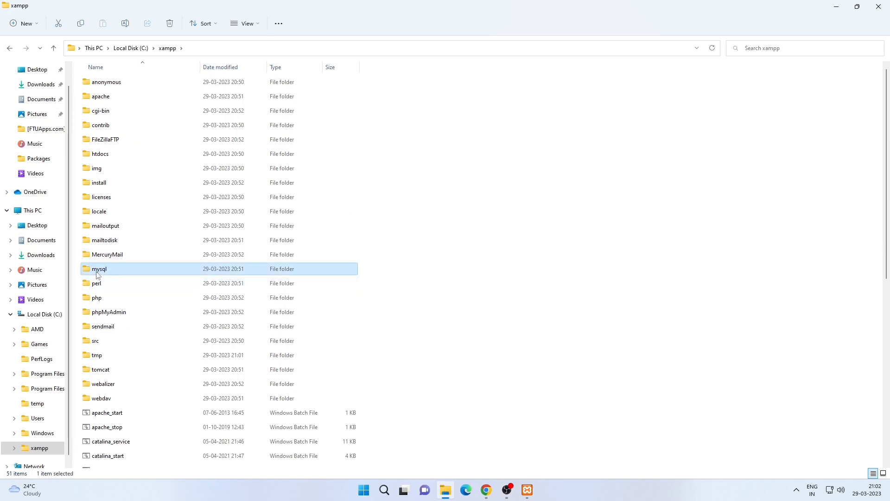
double_click(99, 272)
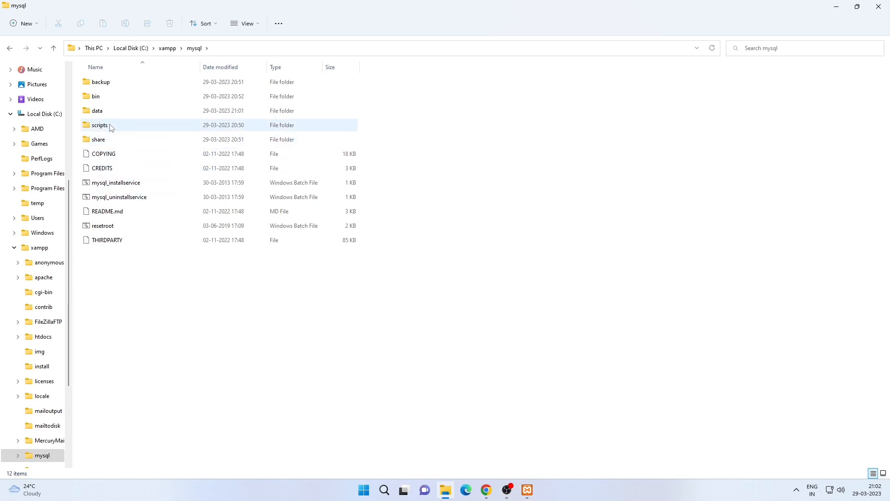
double_click(103, 113)
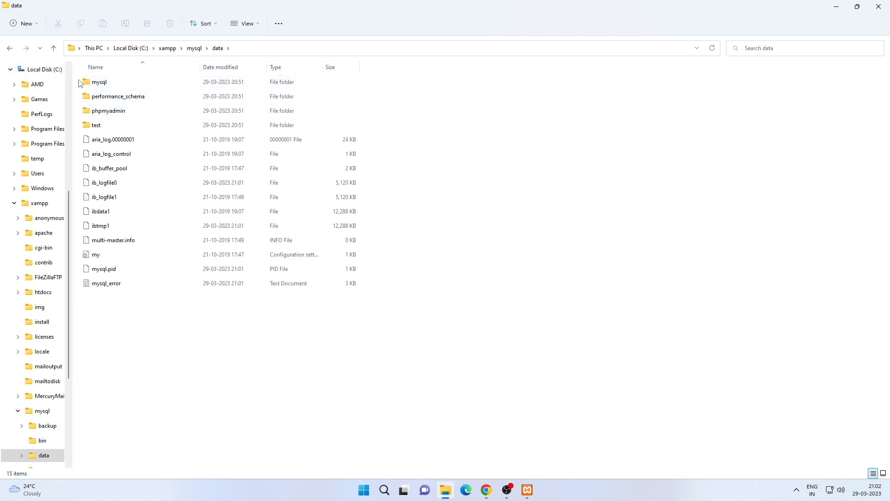
drag(80, 78, 349, 304)
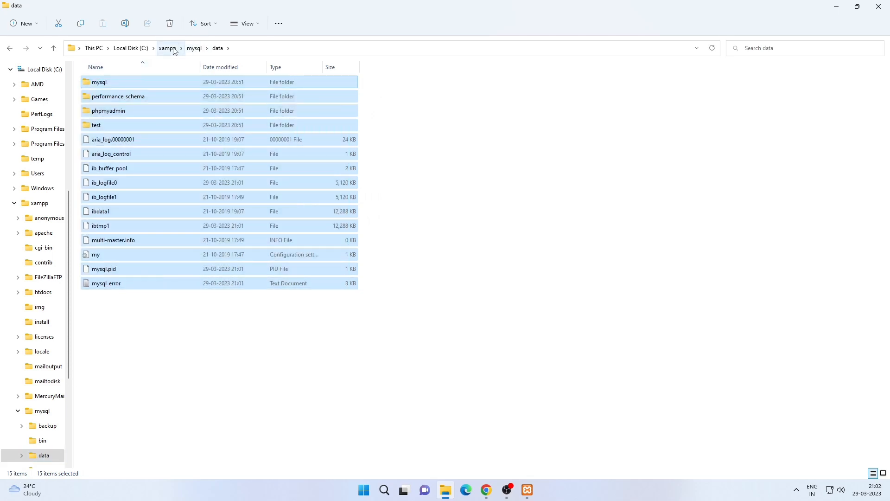
- Open the mysql backup folder to compare its contents with the data folder, then return to the mysql folder
click(195, 48)
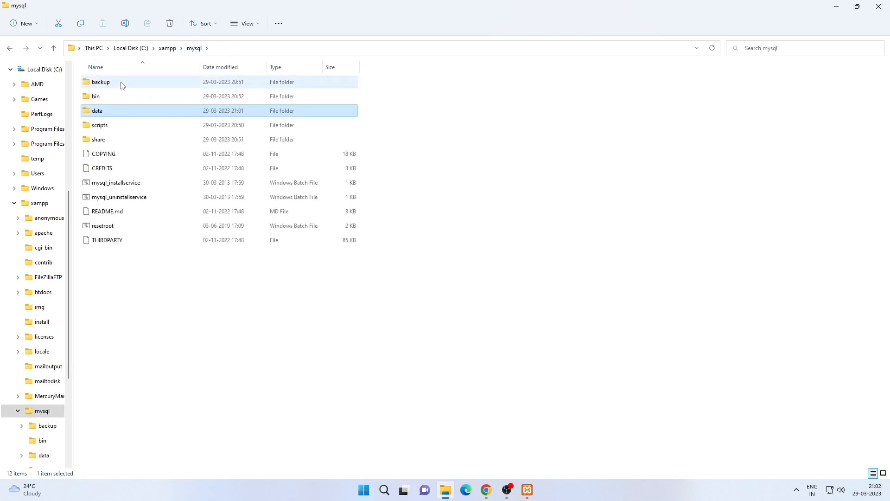
double_click(122, 86)
drag(160, 317, 162, 73)
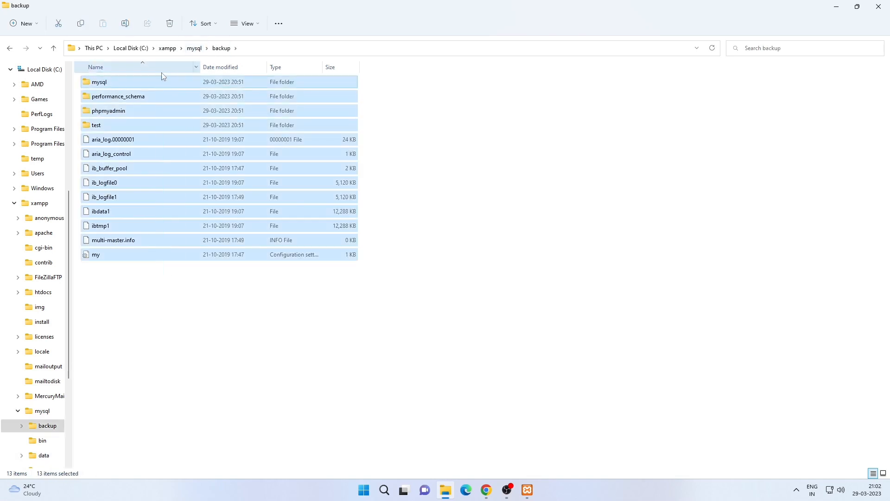
click(218, 339)
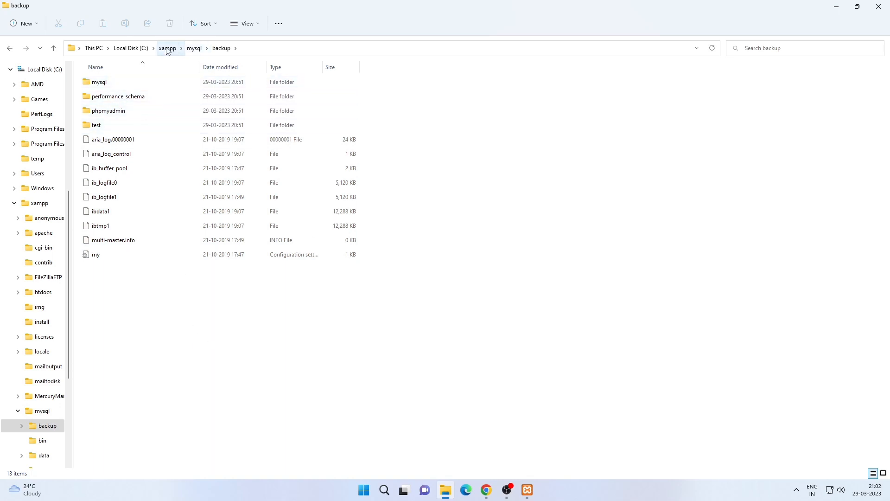
click(193, 48)
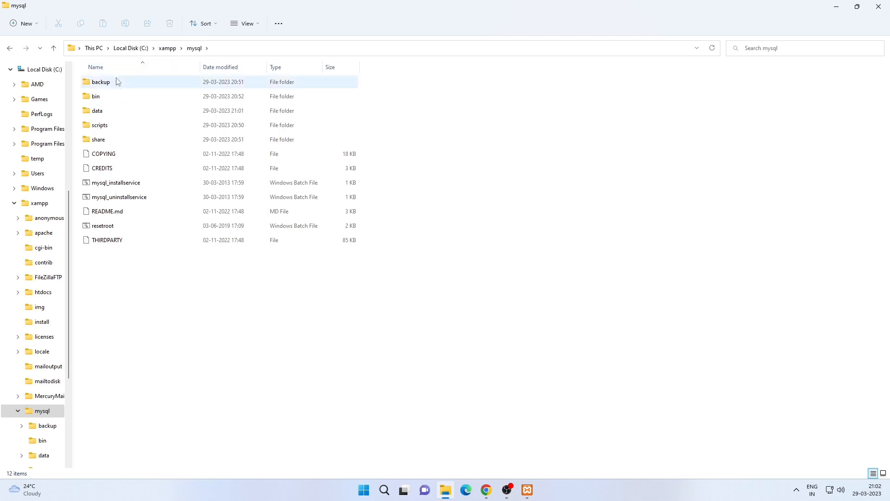
- Rename the mysql data folder to data_old
right_click(111, 119)
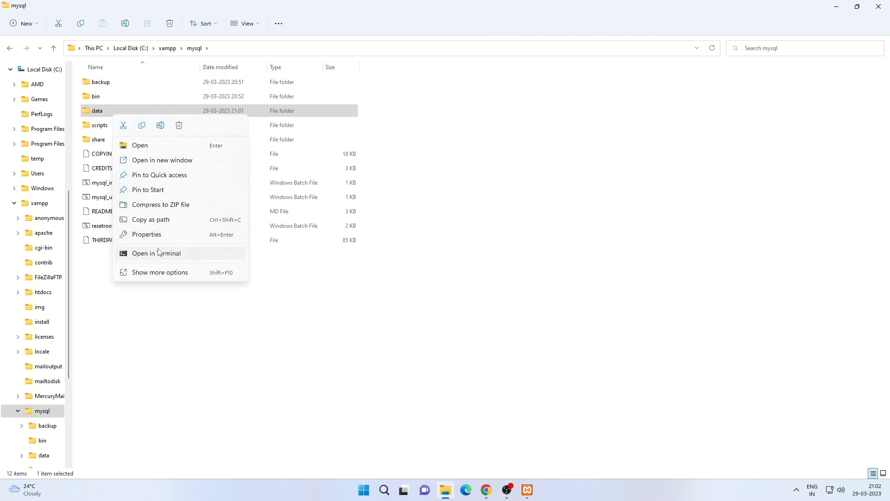
click(163, 271)
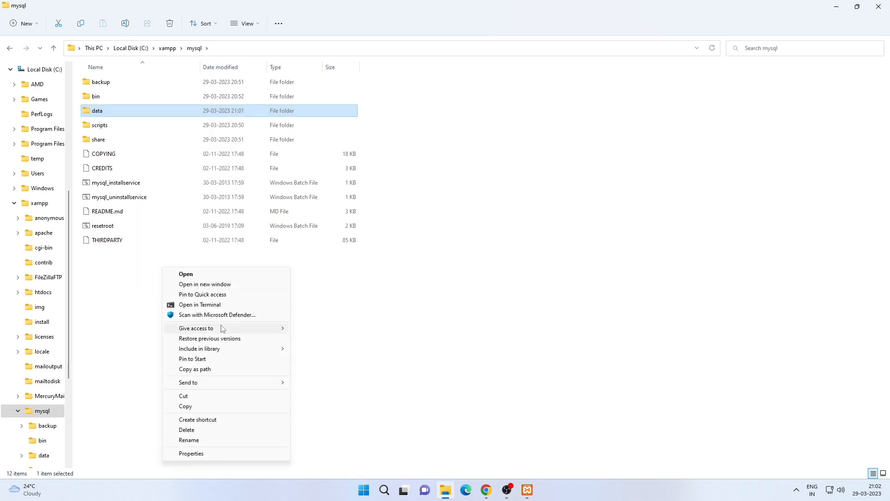
click(199, 441)
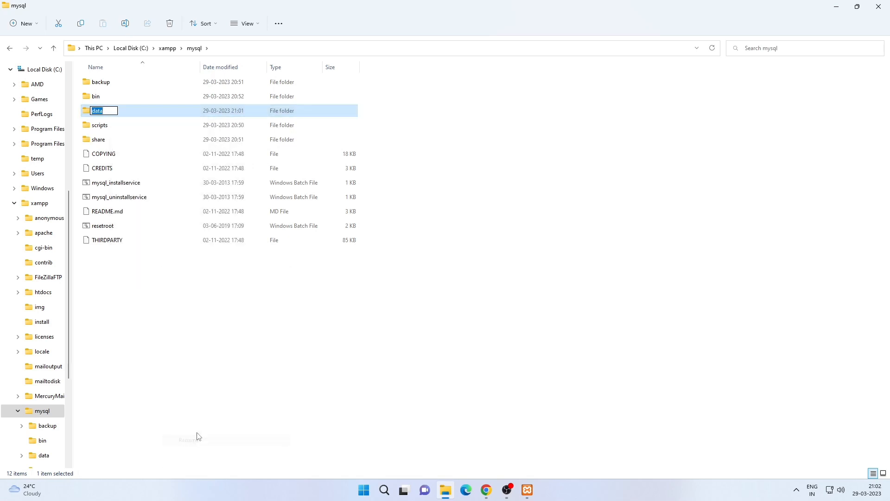
text(data)
key(BackSpace)
key(BackSpace)
key(BackSpace)
text(old)
key(Return)
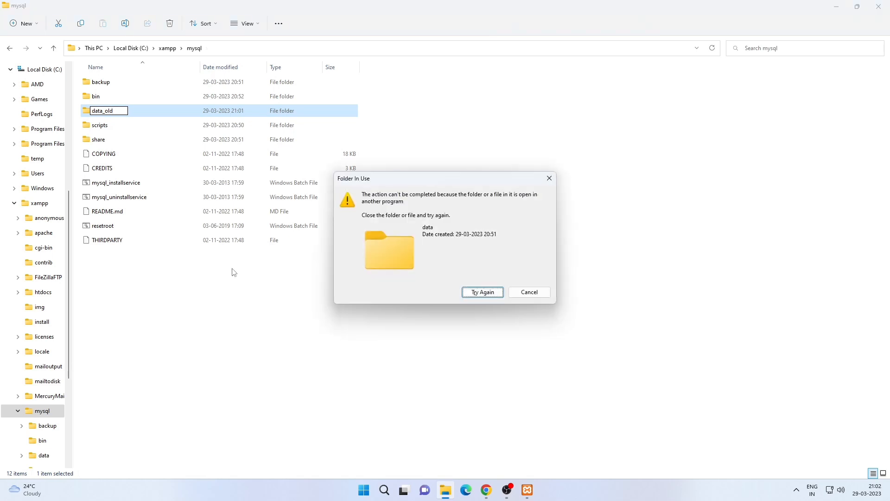
- Stop the MySQL and Apache modules in the XAMPP Control Panel, then retry the folder rename
click(527, 490)
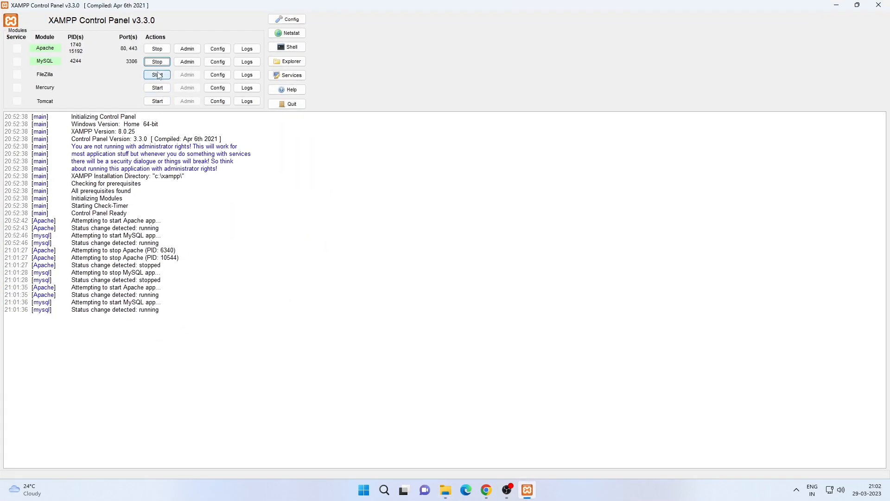
click(157, 61)
click(156, 48)
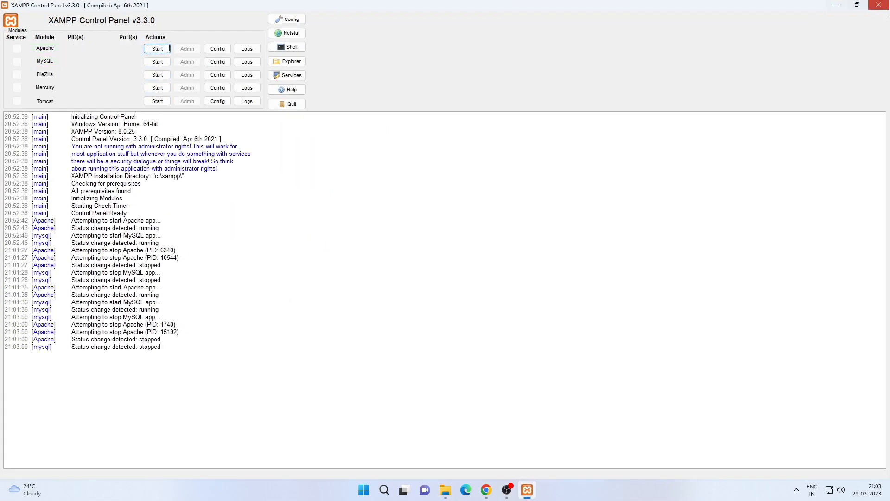
click(885, 6)
click(479, 289)
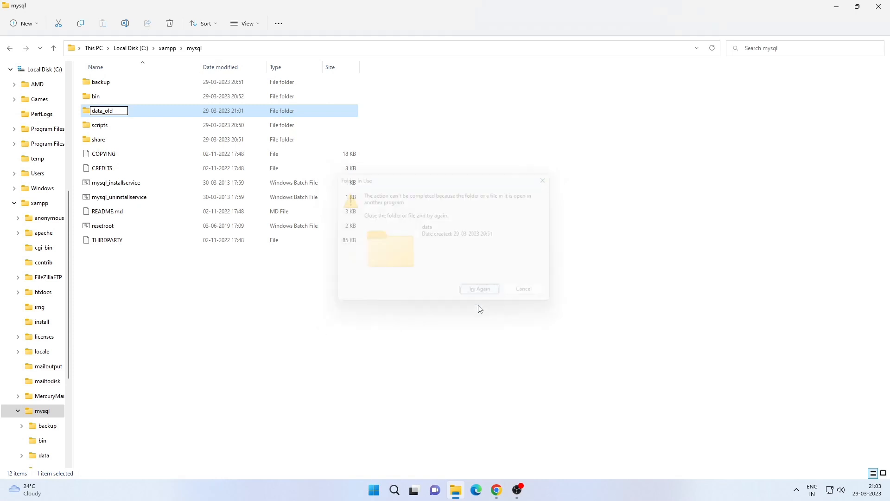
- Create a new folder named data inside the mysql folder
right_click(186, 291)
mouse_move(298, 360)
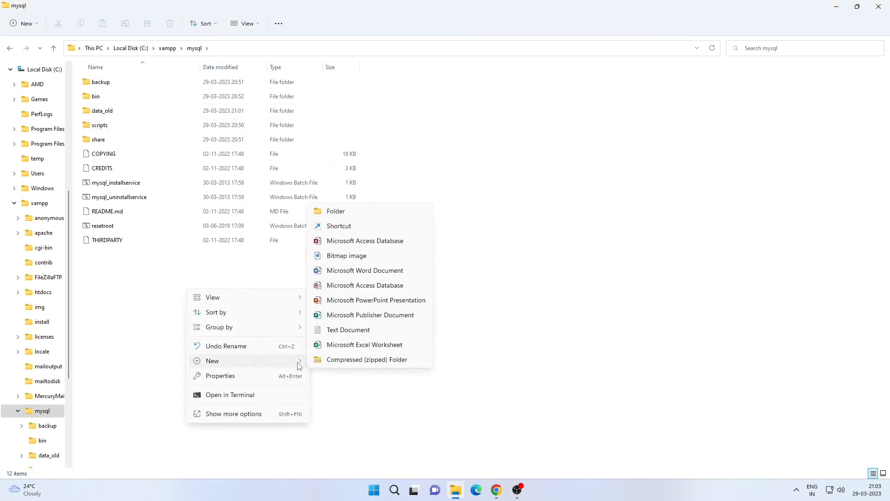
click(362, 214)
text(dat)
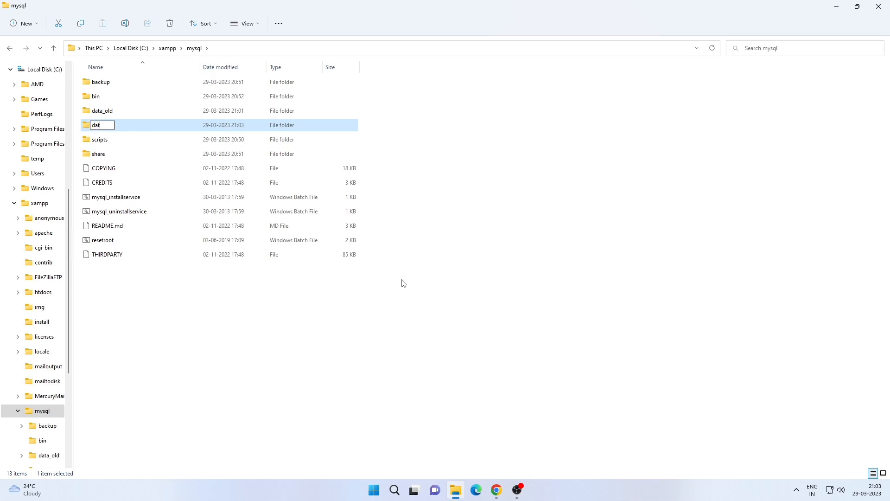
text(a)
key(Return)
- Copy the entire contents of the backup folder
double_click(113, 85)
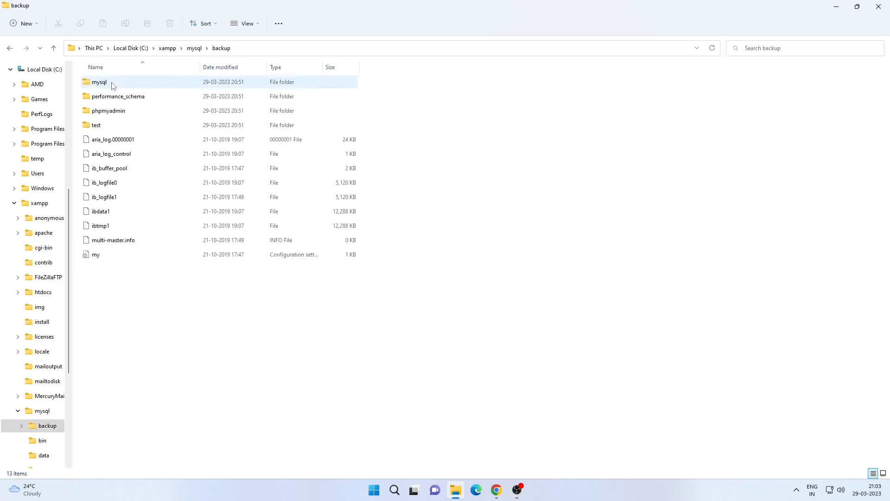
key(ctrl+a)
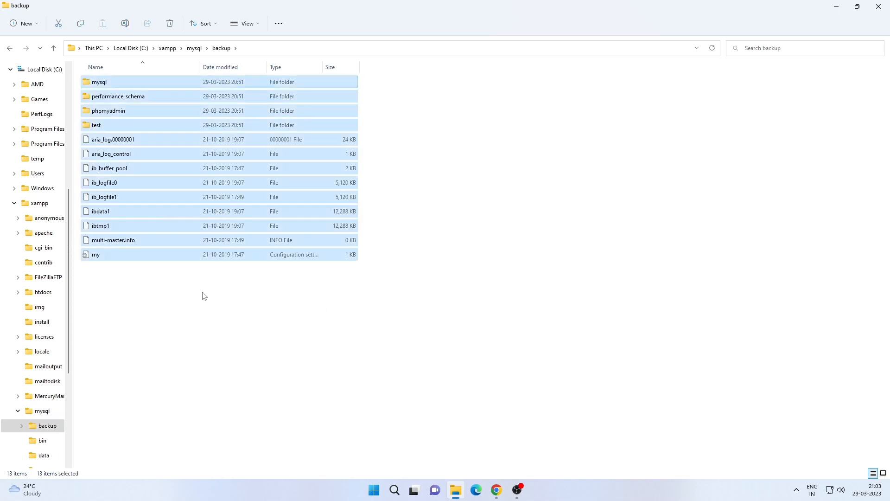
right_click(208, 226)
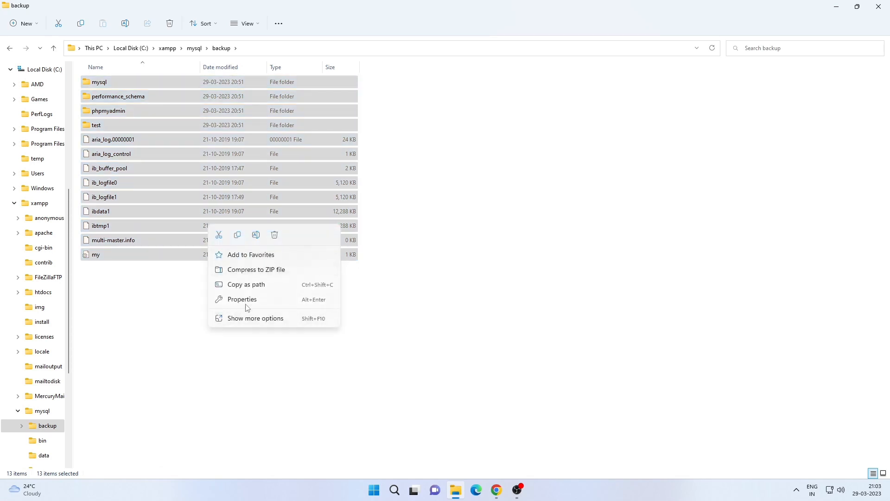
click(237, 235)
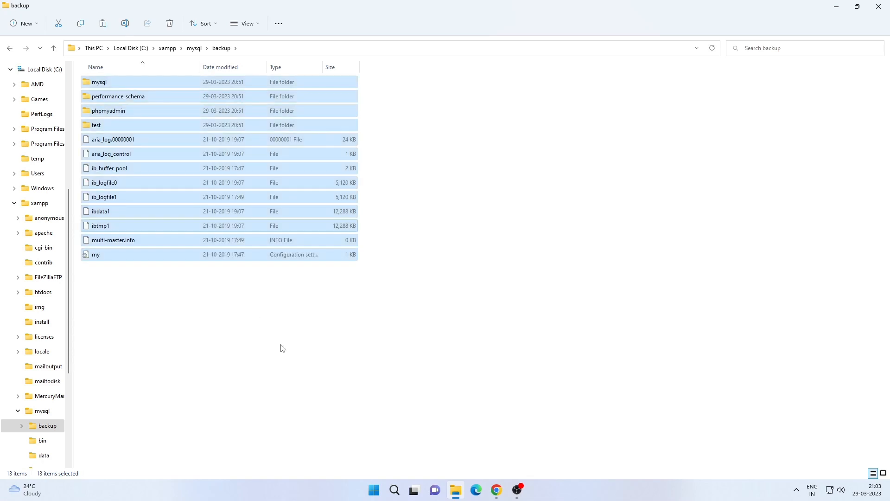
- Paste the copied backup contents into the new data folder
key(alt+Up)
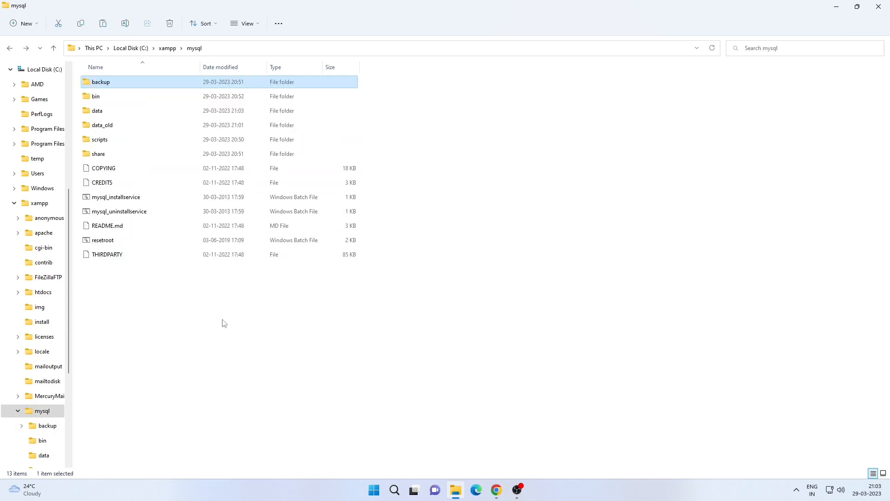
double_click(111, 118)
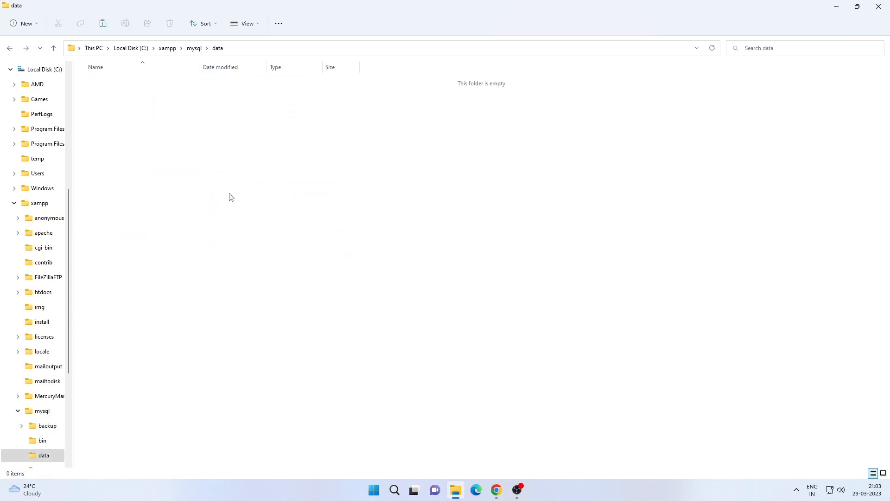
key(ctrl+v)
click(261, 343)
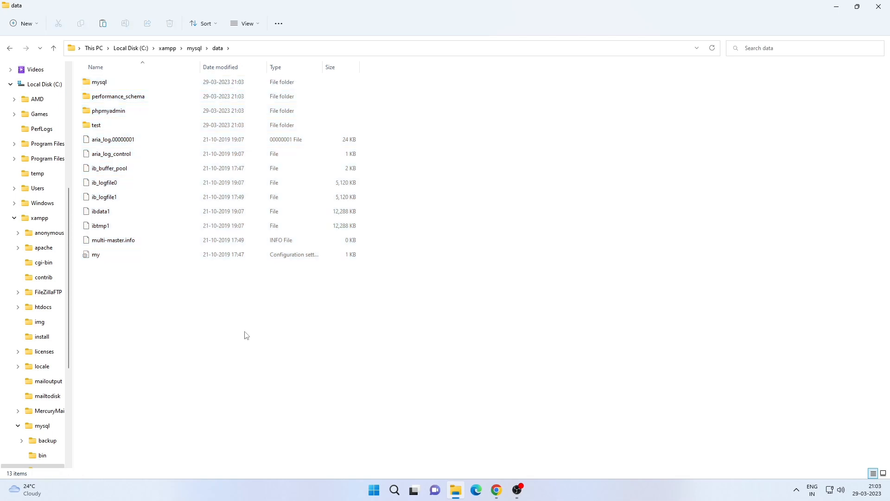
- Copy the mysql folder and the ibdata1 file from the data_old folder
key(alt+Up)
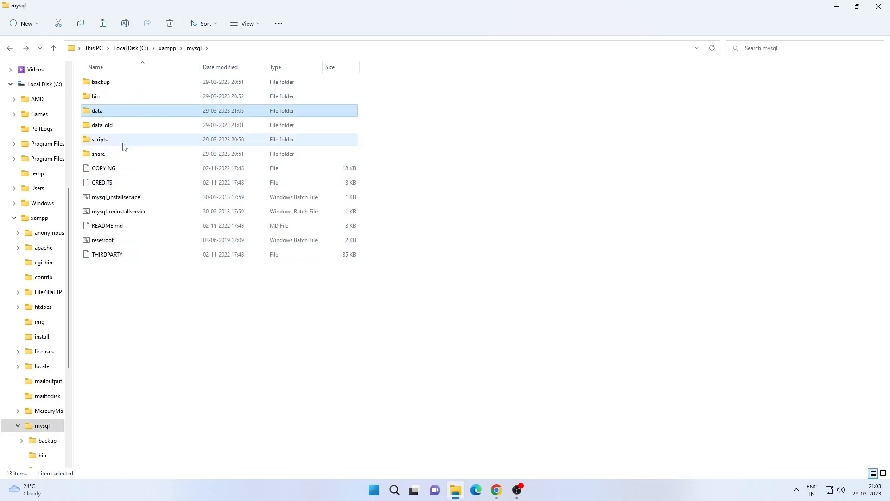
double_click(110, 124)
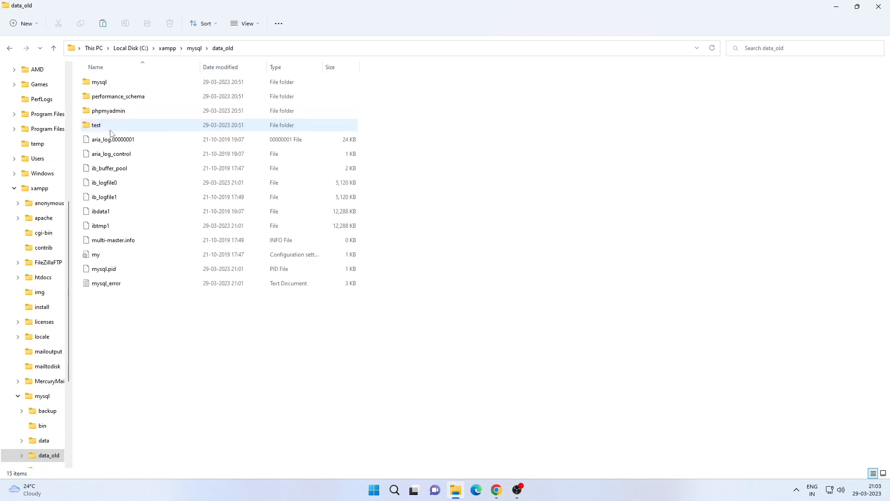
click(111, 85)
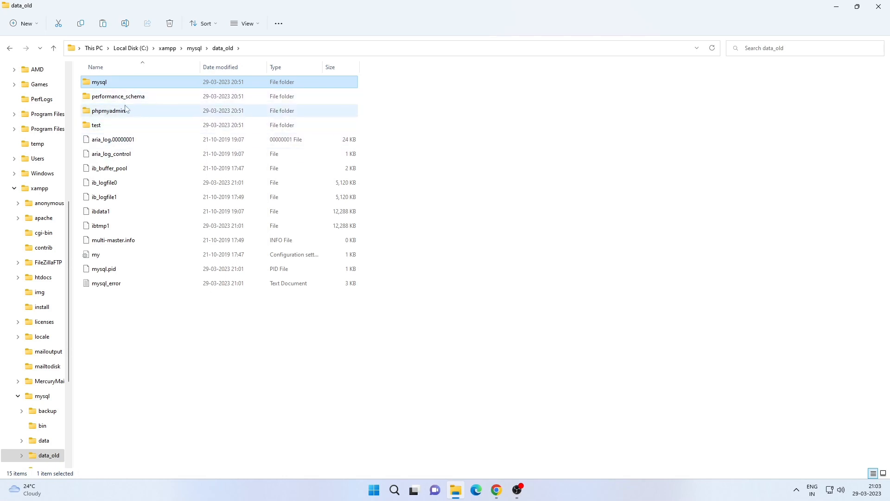
ctrl+click(108, 211)
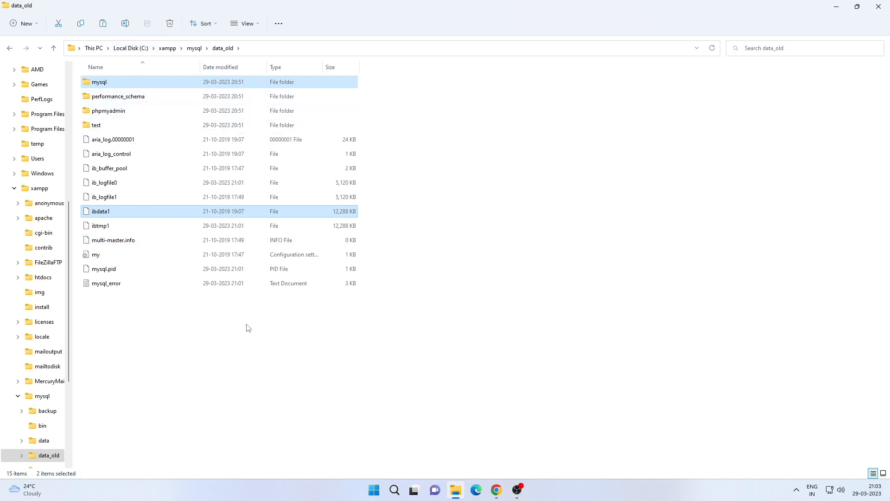
key(BackSpace)
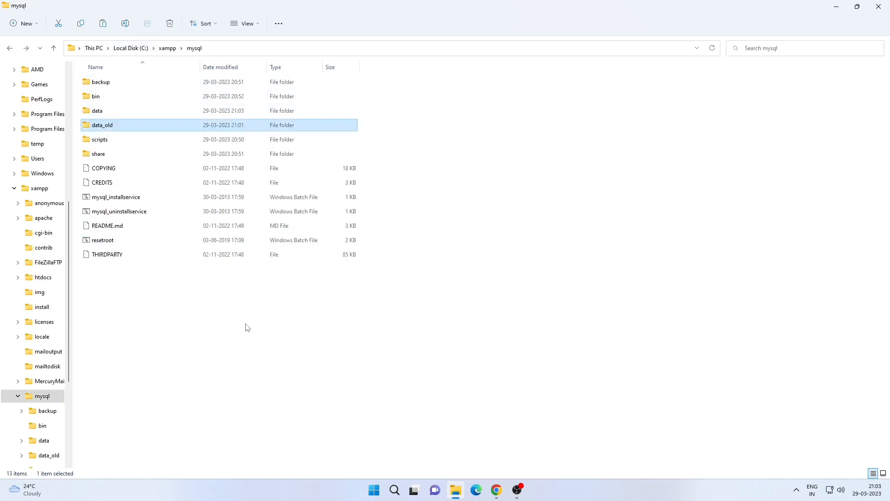
- Paste them into the data folder, replacing the files in the destination
click(117, 112)
double_click(117, 112)
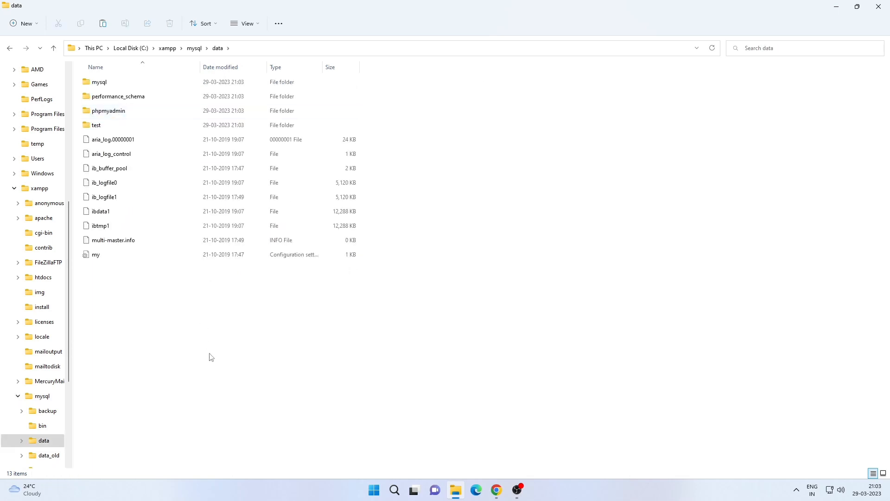
key(ctrl+v)
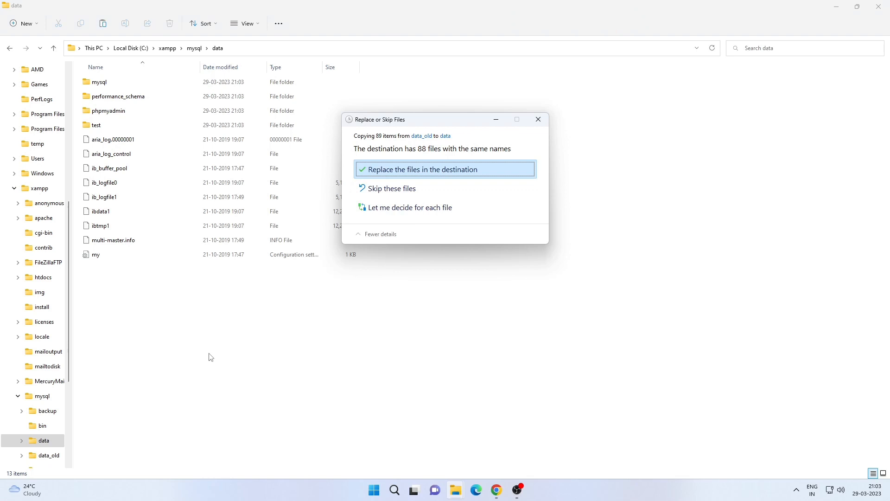
click(432, 170)
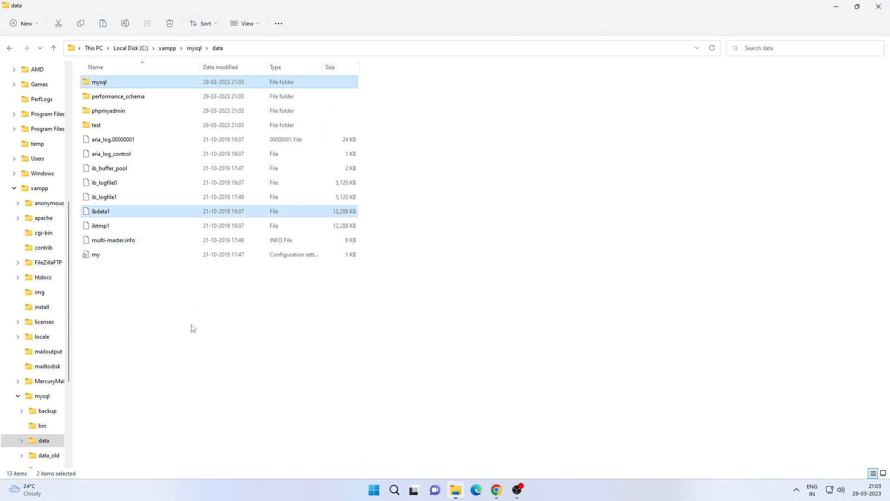
- Launch xampp-control from the C:\xampp folder
key(alt+Left)
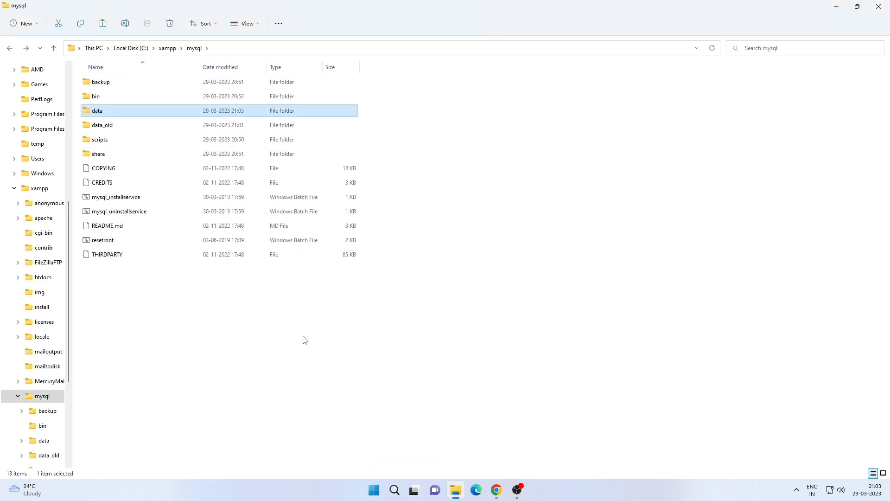
click(303, 336)
key(alt+Left)
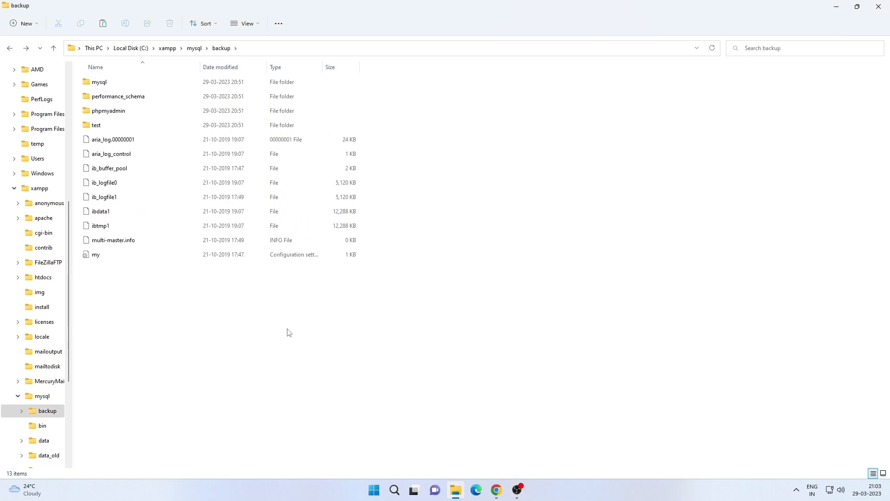
key(alt+Up)
click(167, 50)
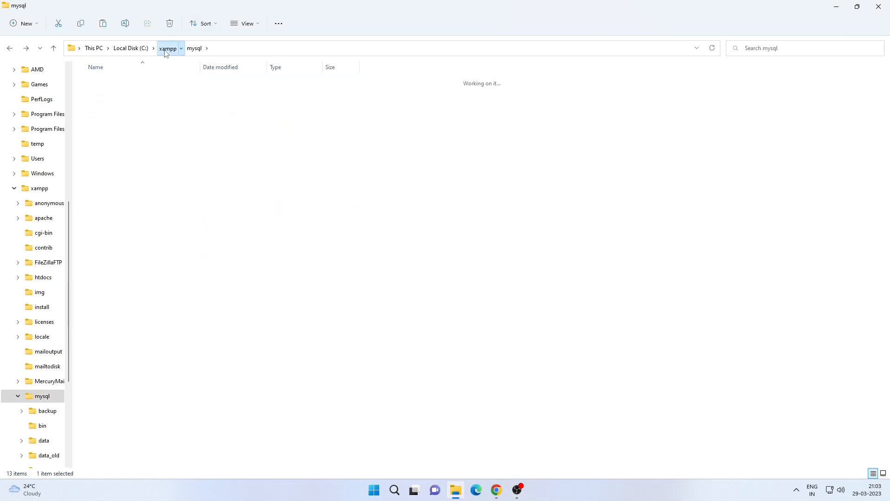
scroll(194, 231, down, 8)
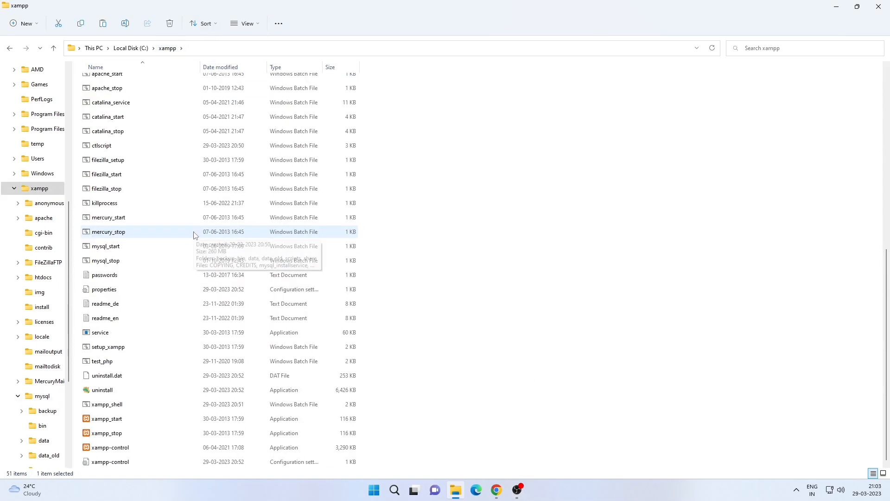
double_click(251, 451)
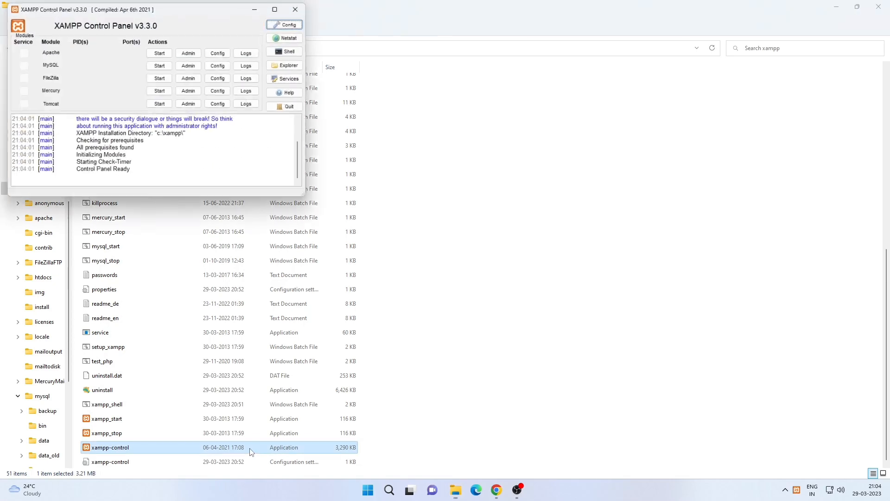
- Start Apache and MySQL in the XAMPP Control Panel, then stop MySQL
click(161, 53)
click(161, 66)
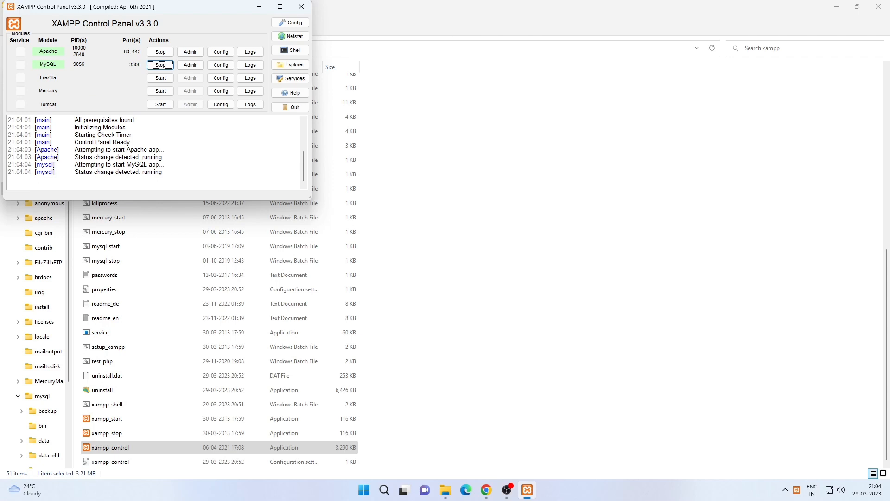
click(165, 65)
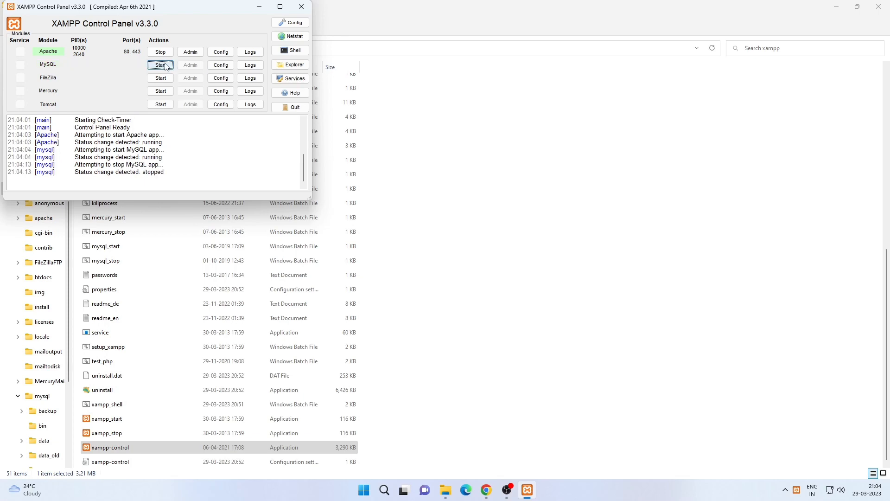
- Start MySQL again in the XAMPP Control Panel
click(164, 54)
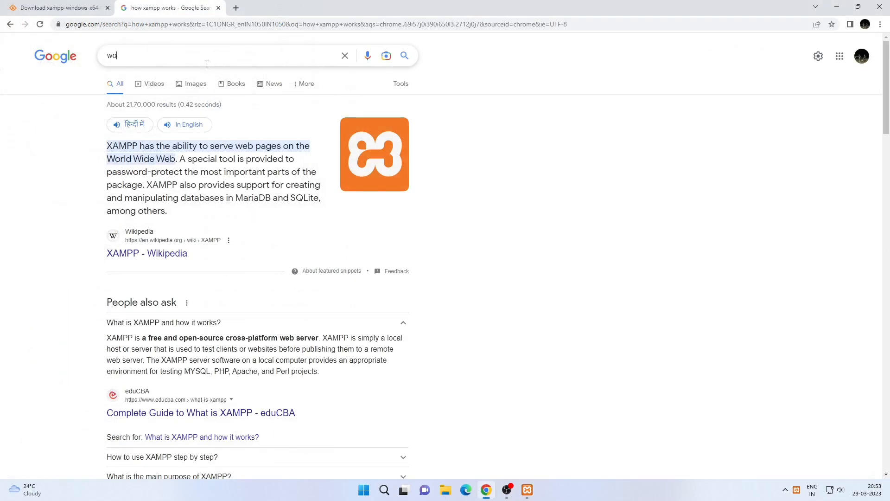
- Search Google for wordpress download, picking the suggestion from the list
text(rdpress)
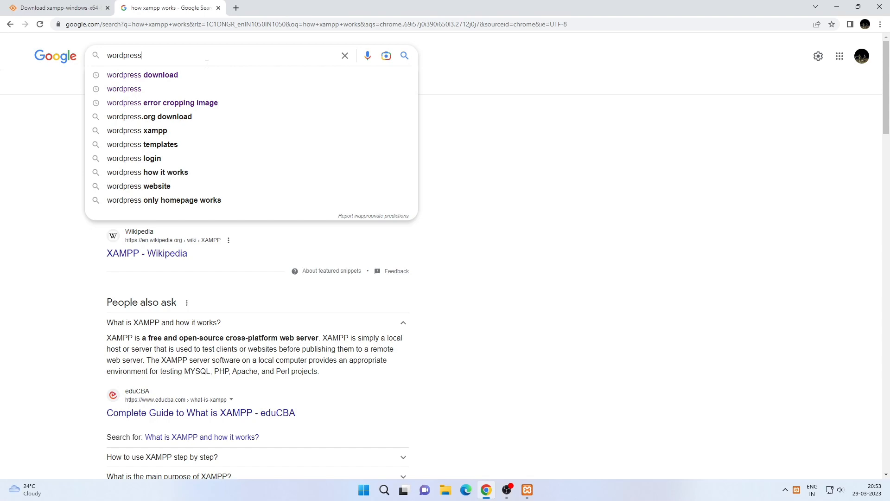
text(dow)
key(BackSpace)
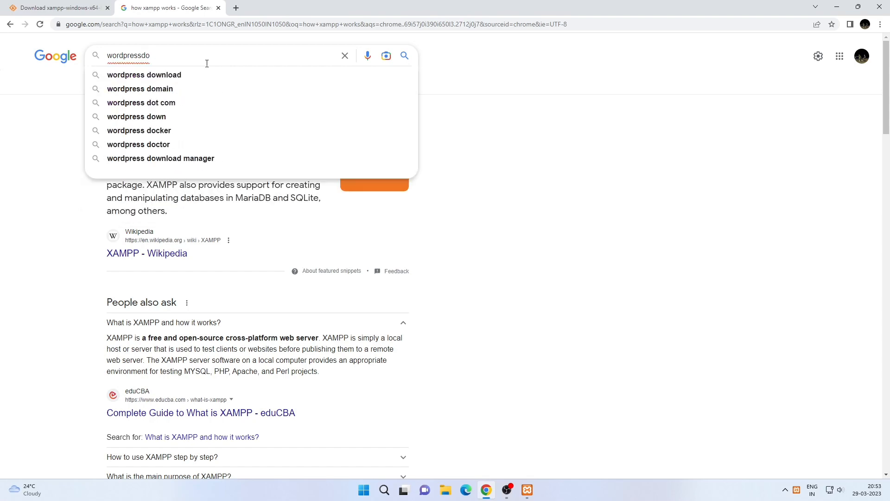
key(BackSpace)
key(Down)
key(Return)
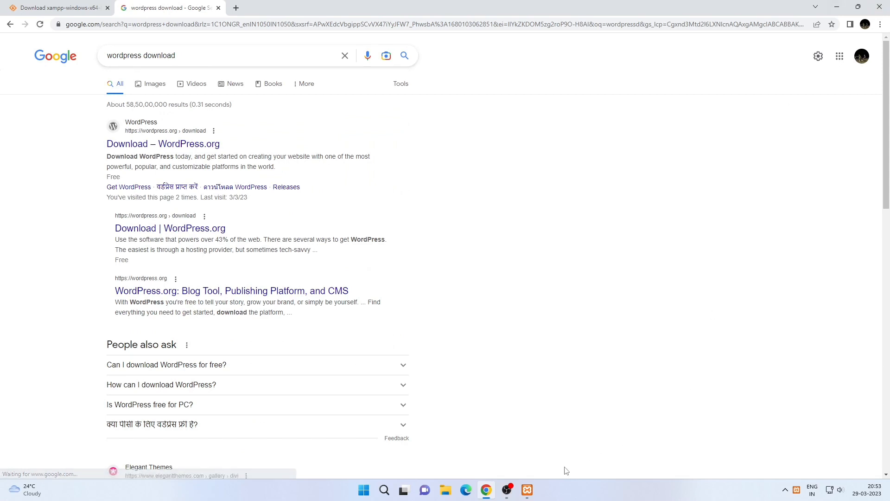
mouse_move(528, 492)
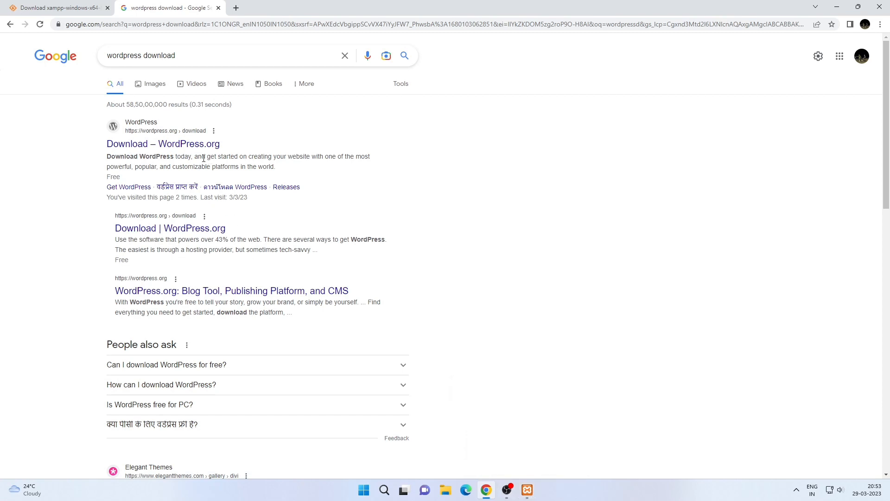
drag(234, 146, 65, 149)
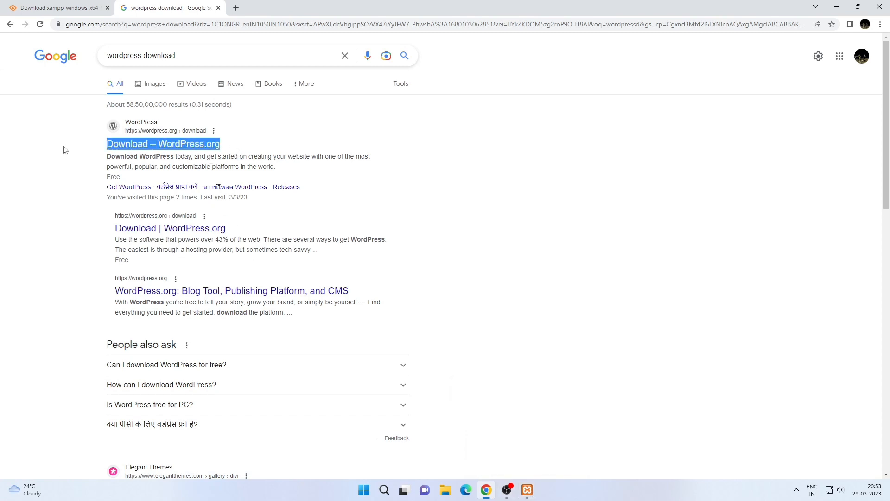
click(436, 193)
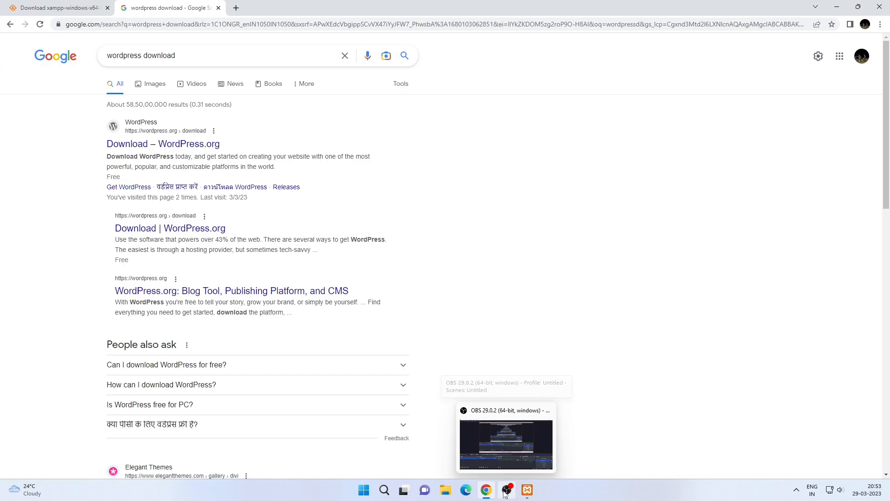